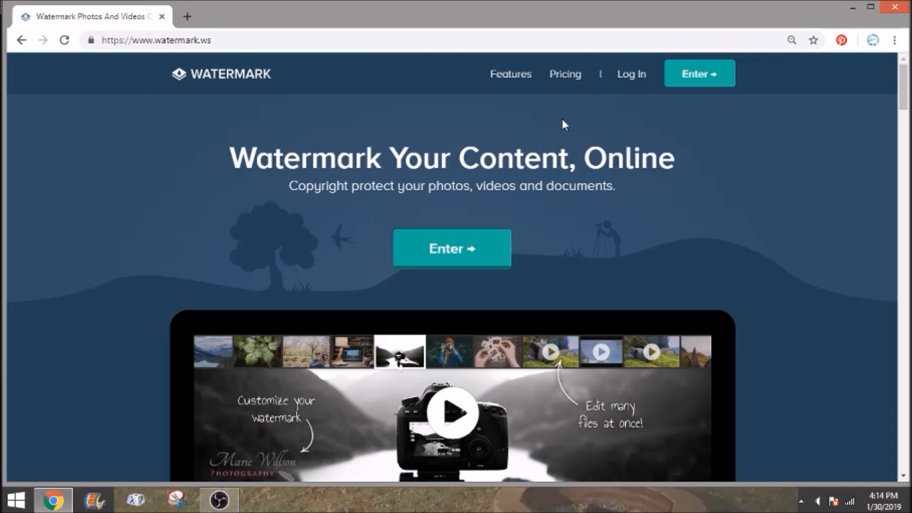
Enter My Photos from the landing page and open the FACEBOOK folder with its 7 photos
{"action": "left_click", "coordinate": [485, 248]}
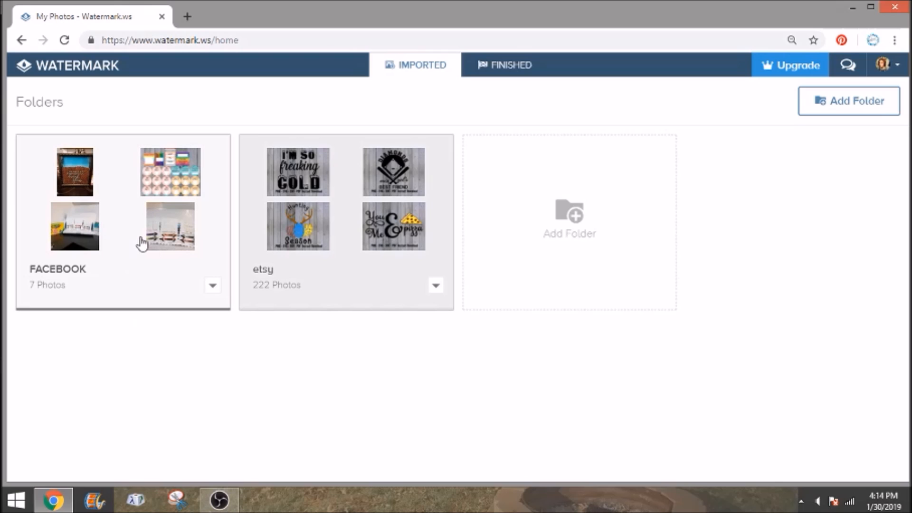
{"action": "left_click", "coordinate": [115, 285]}
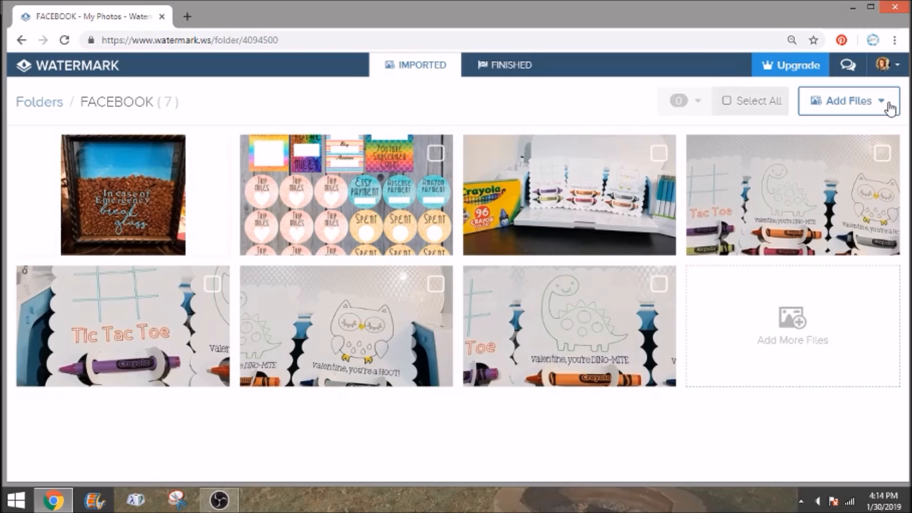
Import center.jpg from the Desktop into the FACEBOOK folder, bringing it to 8 photos
{"action": "left_click", "coordinate": [856, 102]}
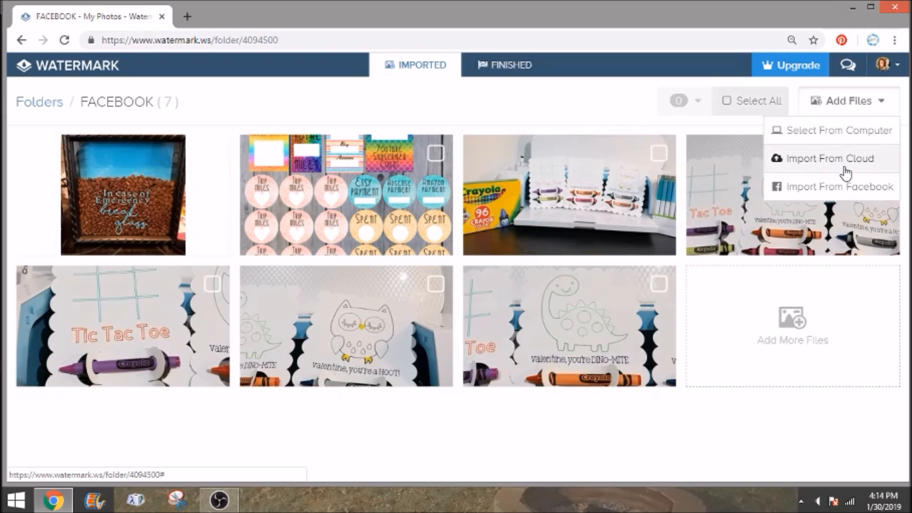
{"action": "left_click", "coordinate": [849, 134]}
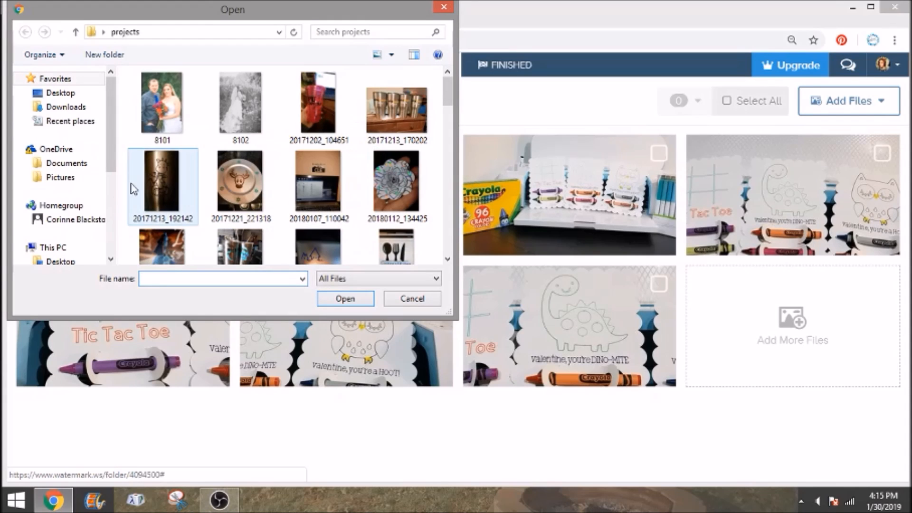
{"action": "left_click", "coordinate": [74, 94]}
{"action": "scroll", "coordinate": [278, 140], "scroll_direction": "down", "scroll_amount": 10}
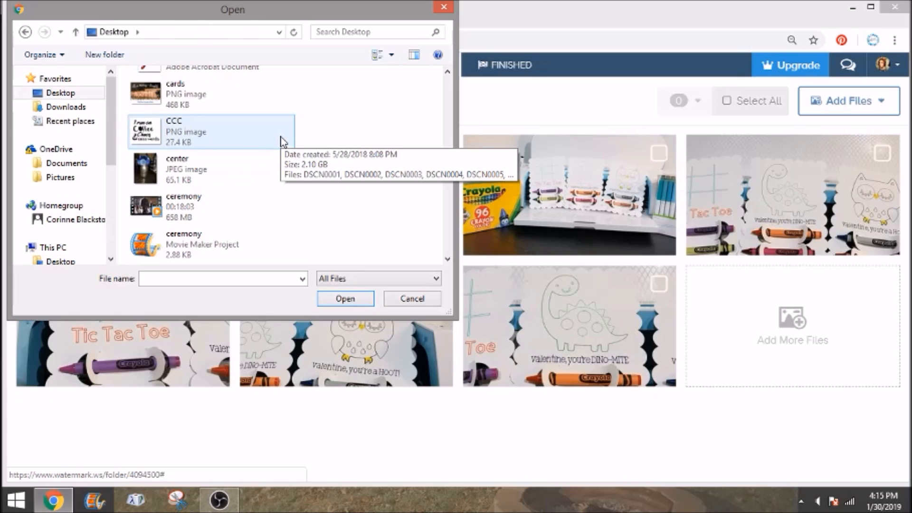
{"action": "scroll", "coordinate": [282, 141], "scroll_direction": "down", "scroll_amount": 2}
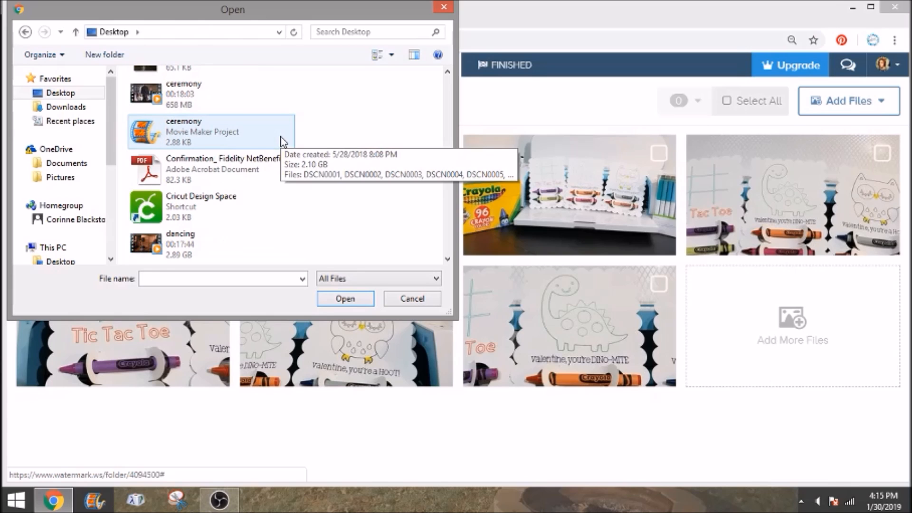
{"action": "scroll", "coordinate": [282, 141], "scroll_direction": "down", "scroll_amount": 15}
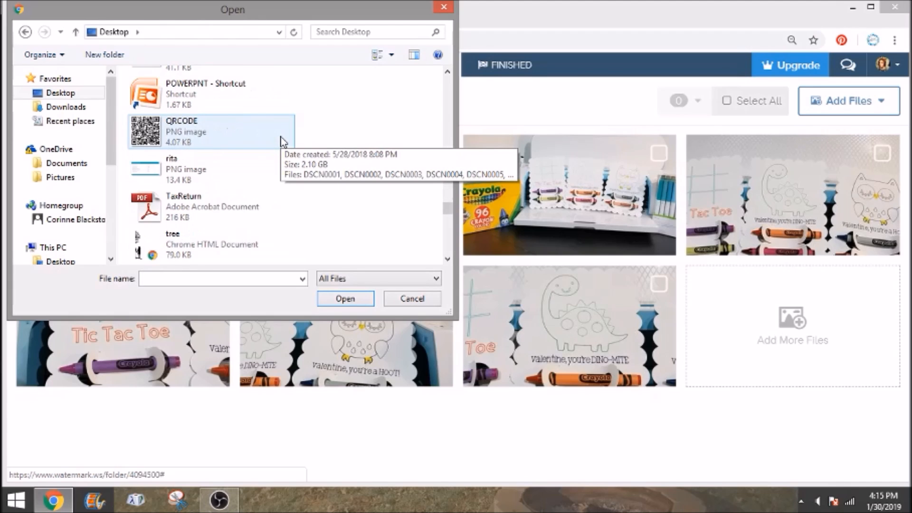
{"action": "scroll", "coordinate": [282, 140], "scroll_direction": "down", "scroll_amount": 6}
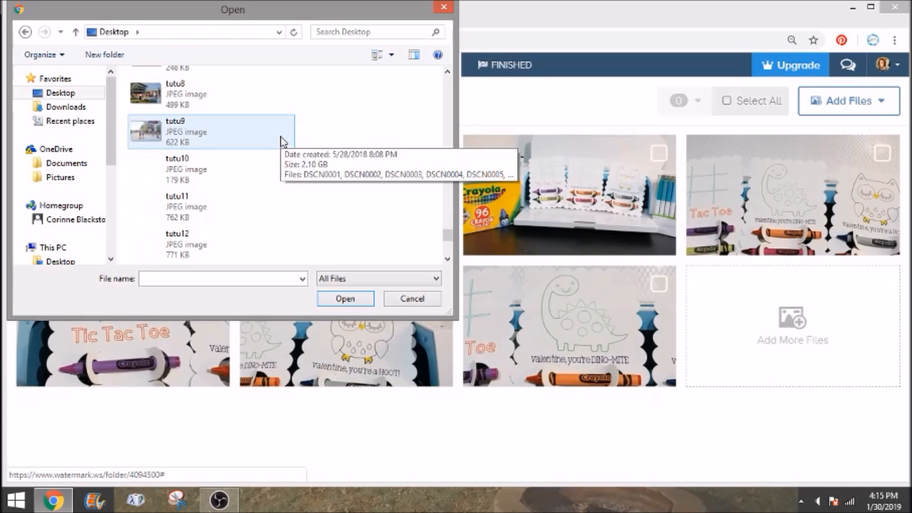
{"action": "scroll", "coordinate": [282, 141], "scroll_direction": "down", "scroll_amount": 1}
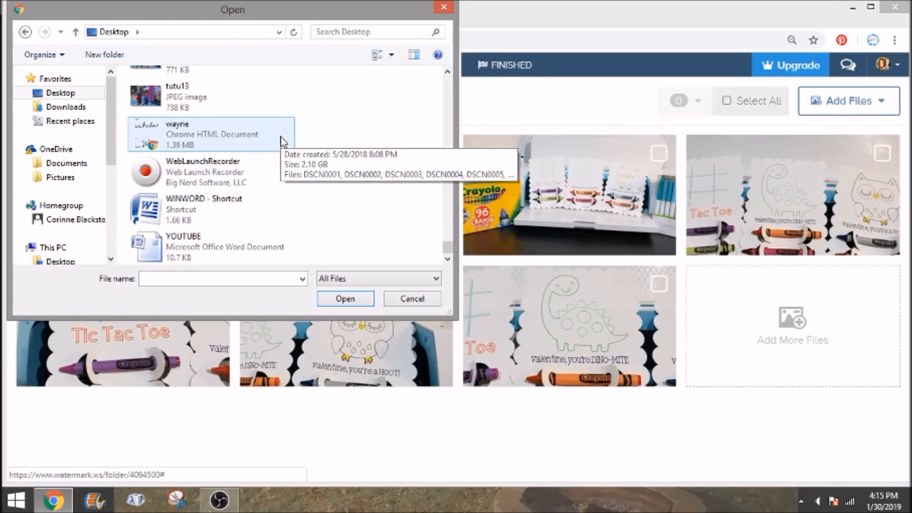
{"action": "scroll", "coordinate": [282, 140], "scroll_direction": "up", "scroll_amount": 12}
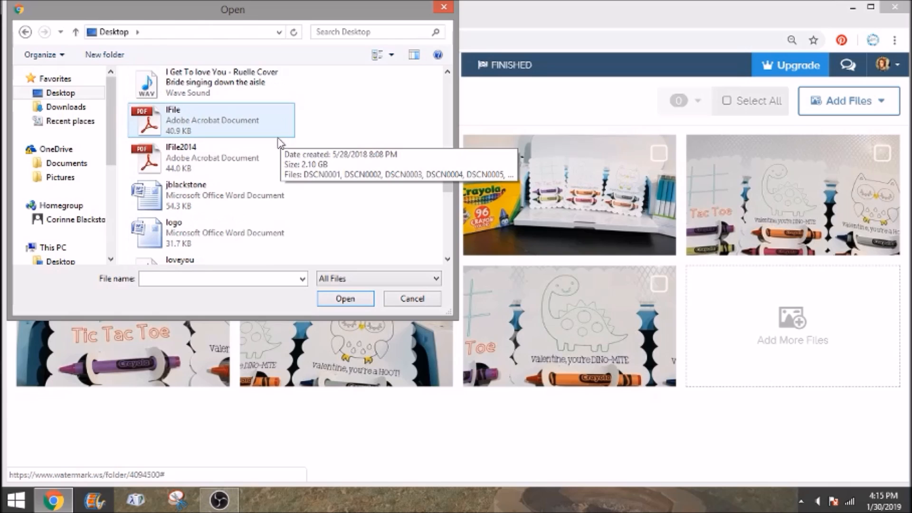
{"action": "scroll", "coordinate": [208, 170], "scroll_direction": "up", "scroll_amount": 3}
{"action": "scroll", "coordinate": [208, 170], "scroll_direction": "up", "scroll_amount": 3}
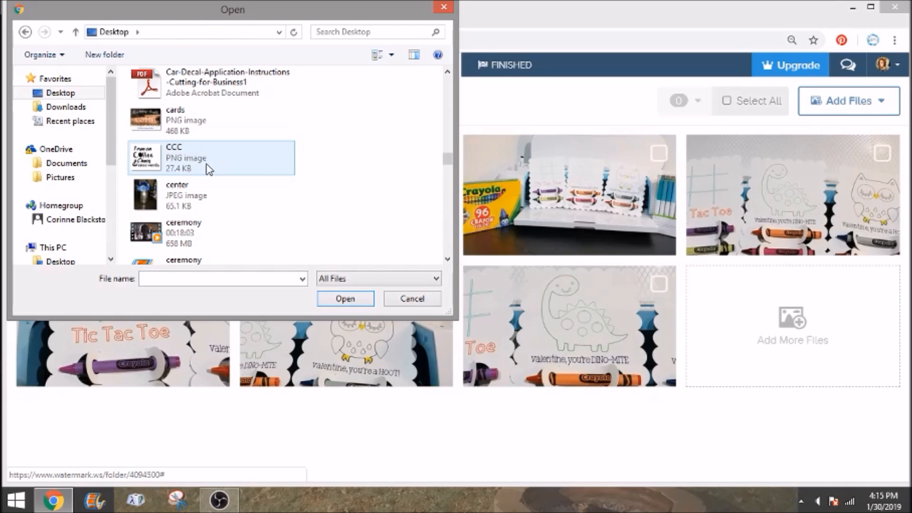
{"action": "double_click", "coordinate": [203, 195]}
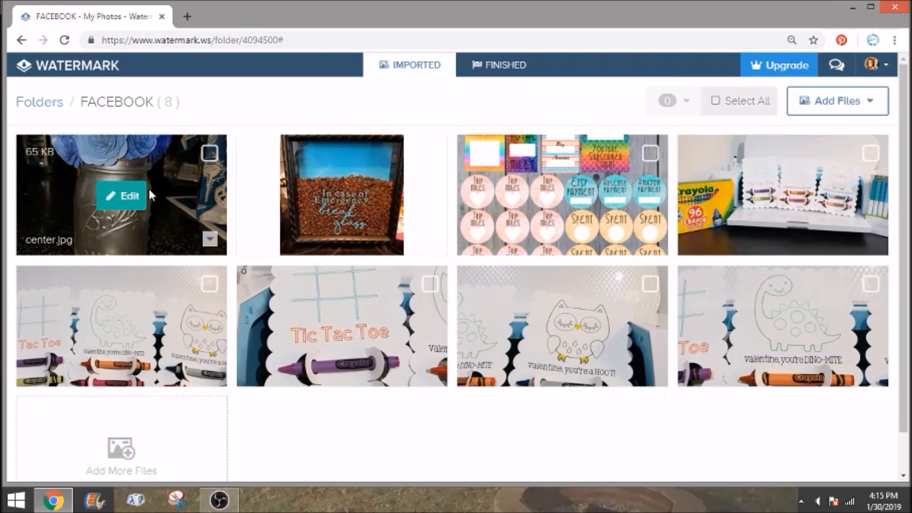
Open center.jpg in the editor, preview the Amaro filter, then cancel to keep original colours
{"action": "left_click", "coordinate": [124, 197]}
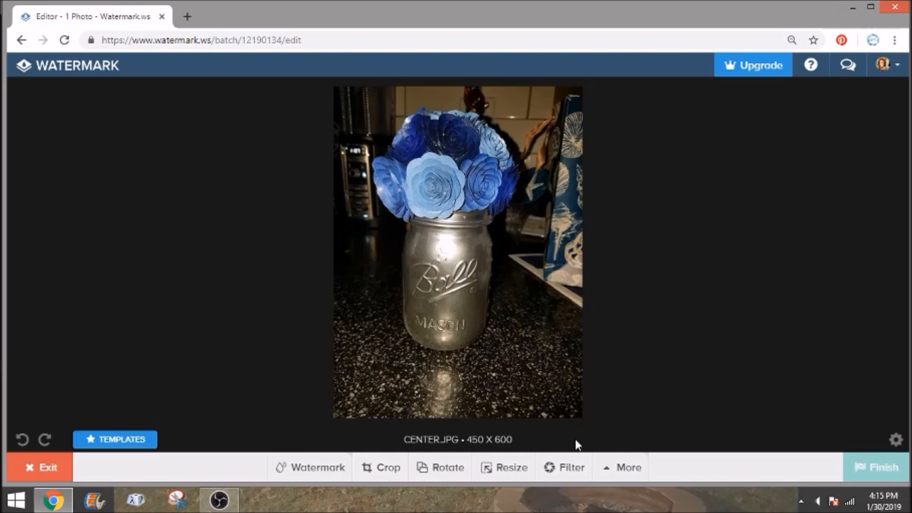
{"action": "left_click", "coordinate": [570, 467]}
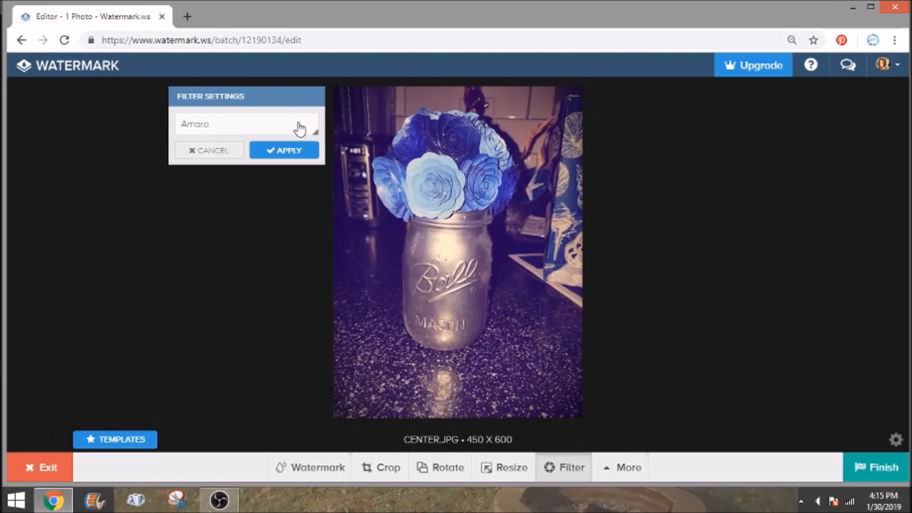
{"action": "left_click", "coordinate": [300, 126]}
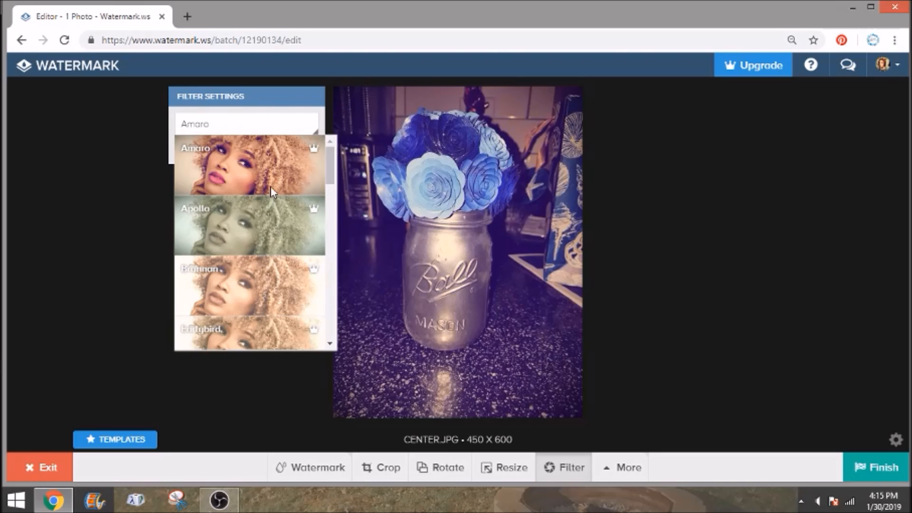
{"action": "left_click", "coordinate": [158, 163]}
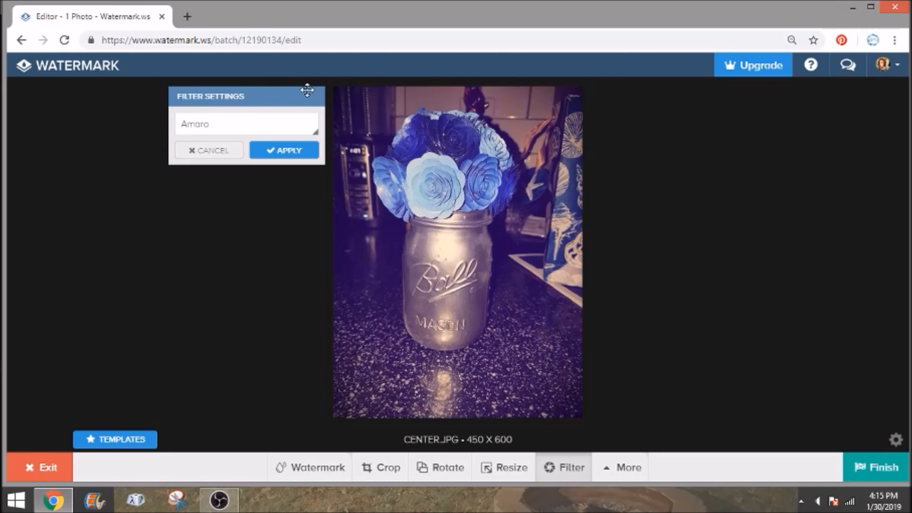
{"action": "left_click", "coordinate": [212, 157]}
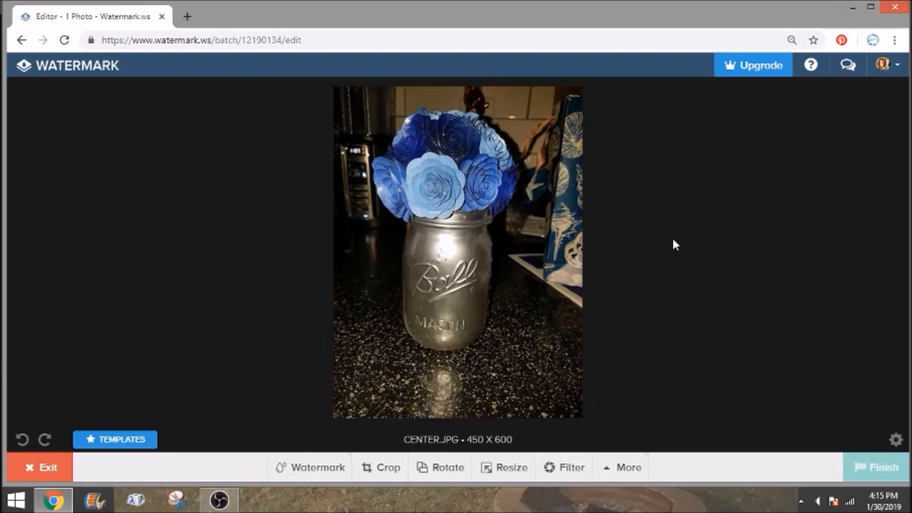
Add a text watermark, replace the placeholder with the owner's full name, and move it onto the jar
{"action": "left_click", "coordinate": [335, 470]}
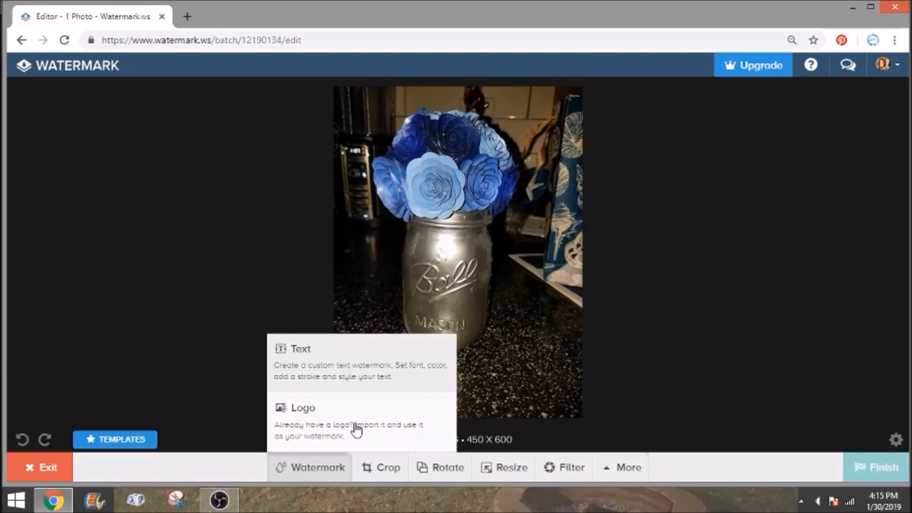
{"action": "left_click", "coordinate": [360, 369]}
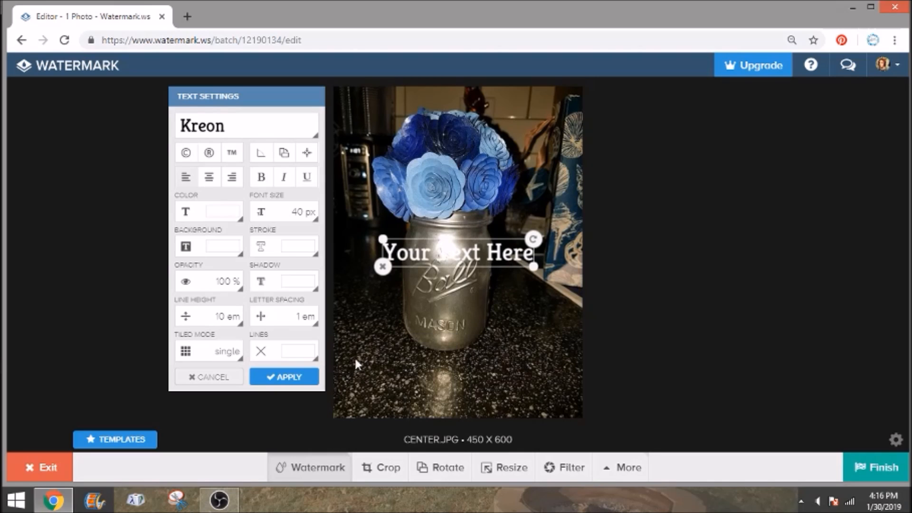
{"action": "left_click_drag", "start_coordinate": [488, 256], "coordinate": [479, 348]}
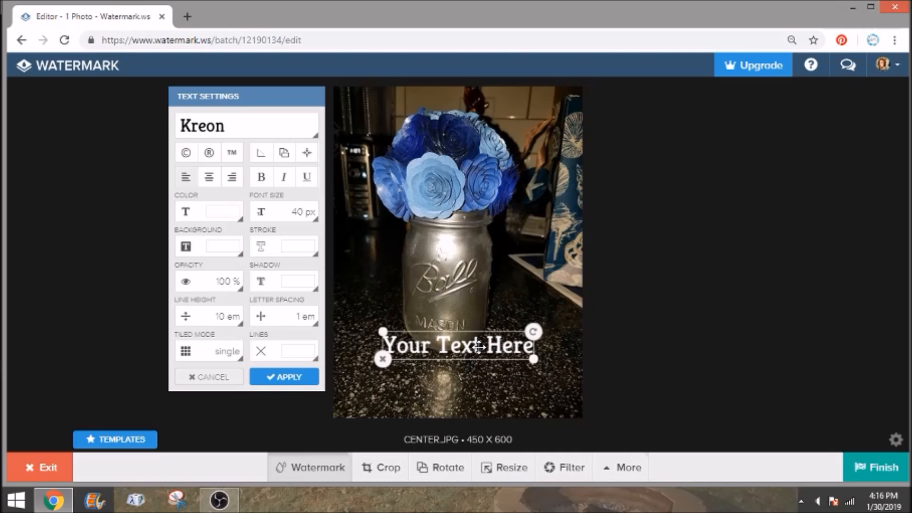
{"action": "double_click", "coordinate": [518, 346]}
{"action": "key", "text": "BackSpace"}
{"action": "key", "text": "BackSpace"}
{"action": "key", "text": "BackSpace"}
{"action": "key", "text": "BackSpace"}
{"action": "key", "text": "BackSpace"}
{"action": "key", "text": "BackSpace"}
{"action": "key", "text": "BackSpace"}
{"action": "key", "text": "BackSpace"}
{"action": "key", "text": "BackSpace"}
{"action": "key", "text": "BackSpace"}
{"action": "key", "text": "BackSpace"}
{"action": "key", "text": "BackSpace"}
{"action": "key", "text": "BackSpace"}
{"action": "key", "text": "BackSpace"}
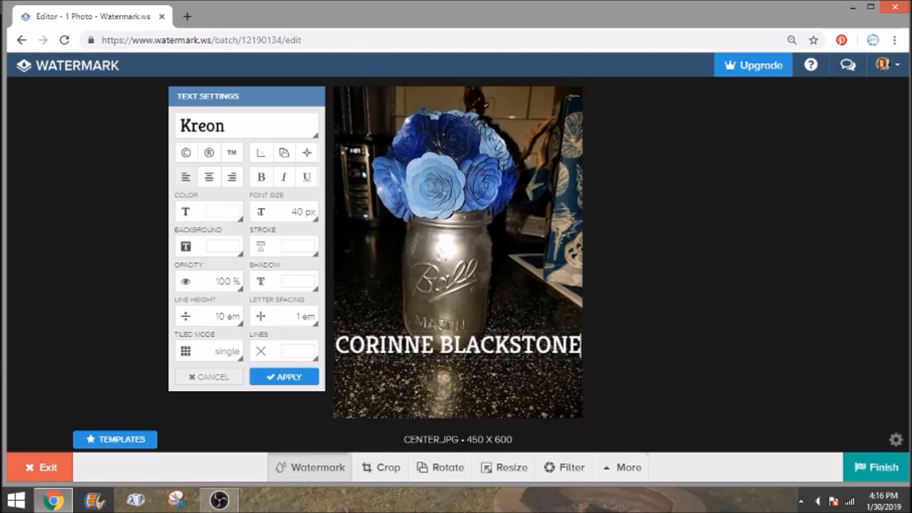
{"action": "left_click", "coordinate": [494, 346]}
{"action": "left_click_drag", "start_coordinate": [505, 332], "coordinate": [484, 279]}
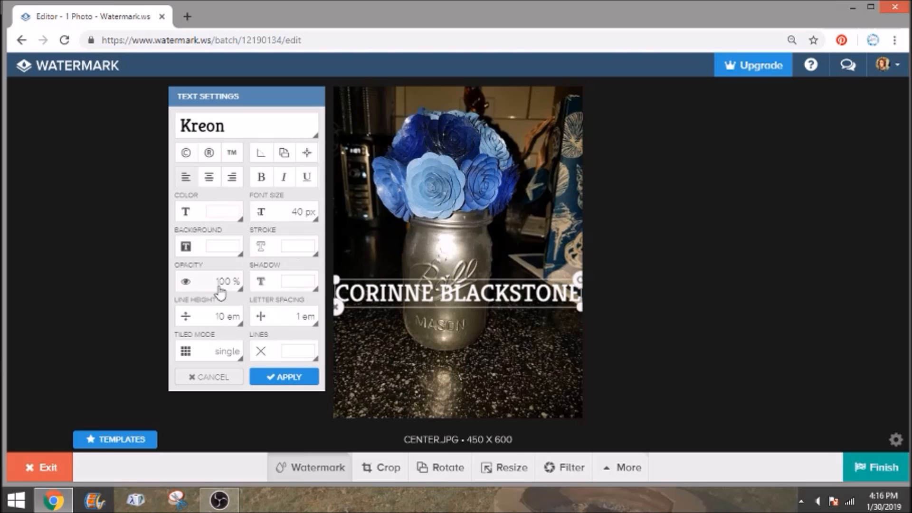
Shrink the name text to 27 px and move it up onto the flowers
{"action": "left_click", "coordinate": [309, 219]}
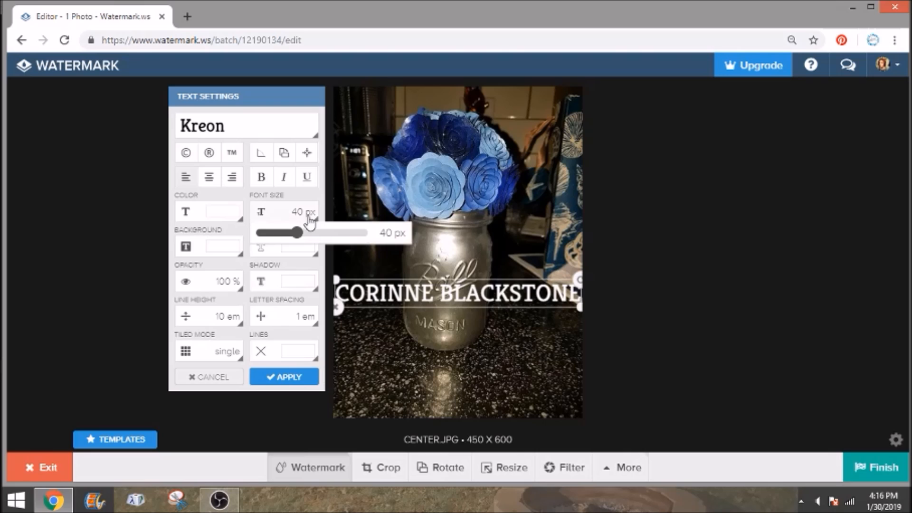
{"action": "left_click_drag", "start_coordinate": [297, 232], "coordinate": [283, 233]}
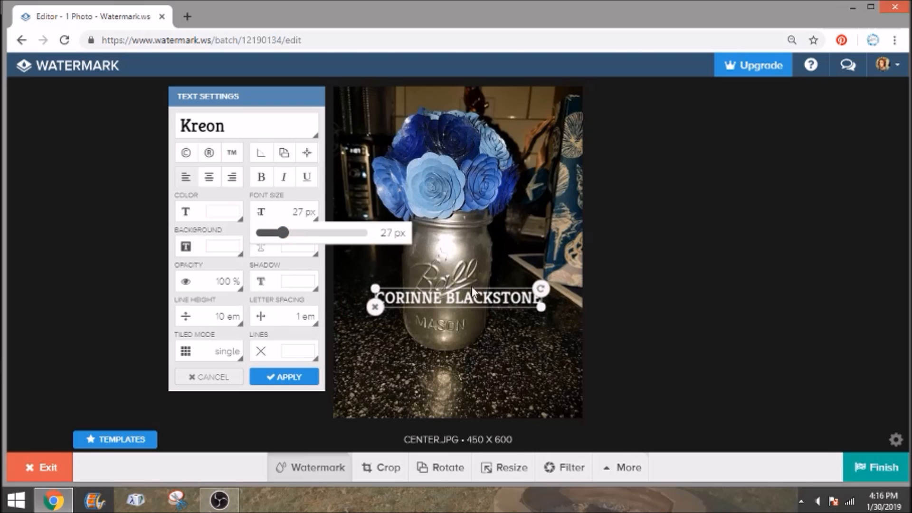
{"action": "left_click", "coordinate": [488, 315]}
{"action": "left_click", "coordinate": [493, 299]}
{"action": "left_click_drag", "start_coordinate": [542, 288], "coordinate": [536, 170]}
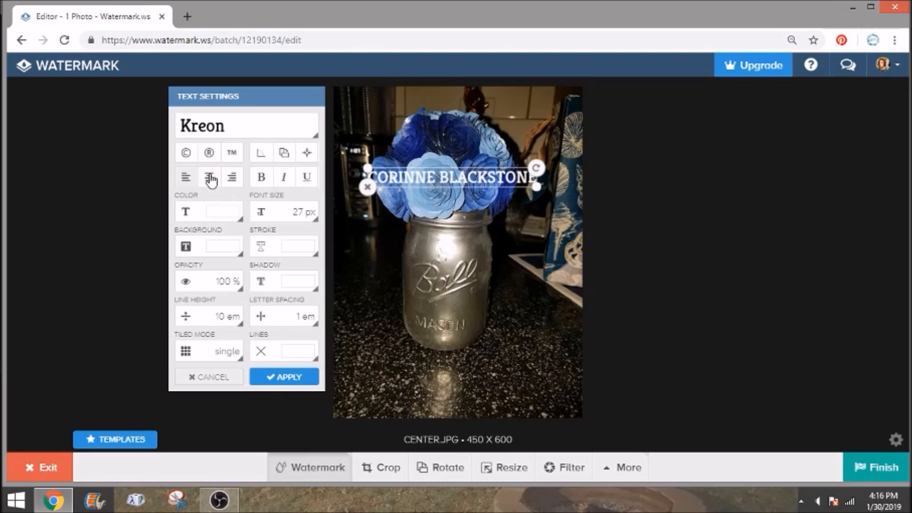
Change the watermark text colour and give it a red background
{"action": "left_click", "coordinate": [220, 215]}
{"action": "mouse_move", "coordinate": [278, 238]}
{"action": "left_mouse_down"}
{"action": "mouse_move", "coordinate": [281, 261]}
{"action": "mouse_move", "coordinate": [244, 279]}
{"action": "mouse_move", "coordinate": [261, 224]}
{"action": "mouse_move", "coordinate": [281, 235]}
{"action": "mouse_move", "coordinate": [283, 253]}
{"action": "mouse_move", "coordinate": [290, 233]}
{"action": "mouse_move", "coordinate": [316, 281]}
{"action": "mouse_move", "coordinate": [317, 238]}
{"action": "mouse_move", "coordinate": [326, 333]}
{"action": "mouse_move", "coordinate": [331, 229]}
{"action": "mouse_move", "coordinate": [206, 236]}
{"action": "mouse_move", "coordinate": [181, 227]}
{"action": "left_mouse_up"}
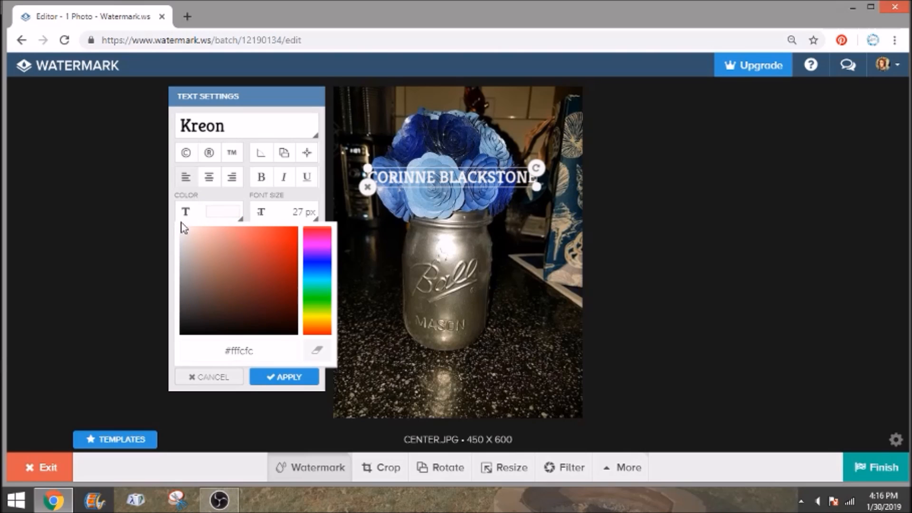
{"action": "left_click", "coordinate": [189, 191]}
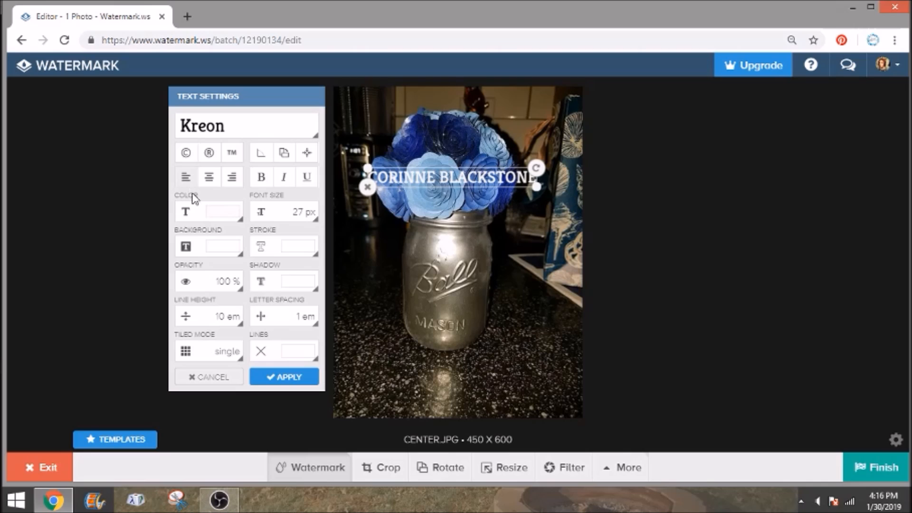
{"action": "left_click", "coordinate": [217, 244]}
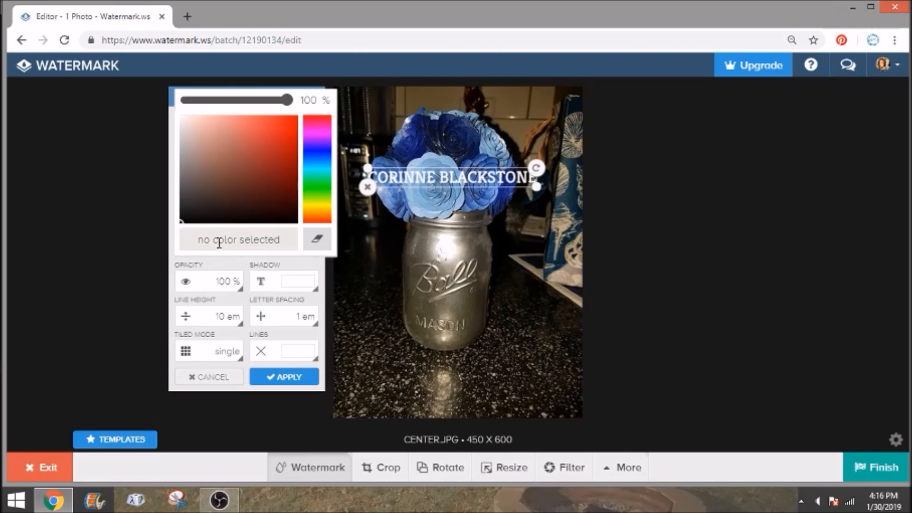
{"action": "left_click", "coordinate": [292, 117]}
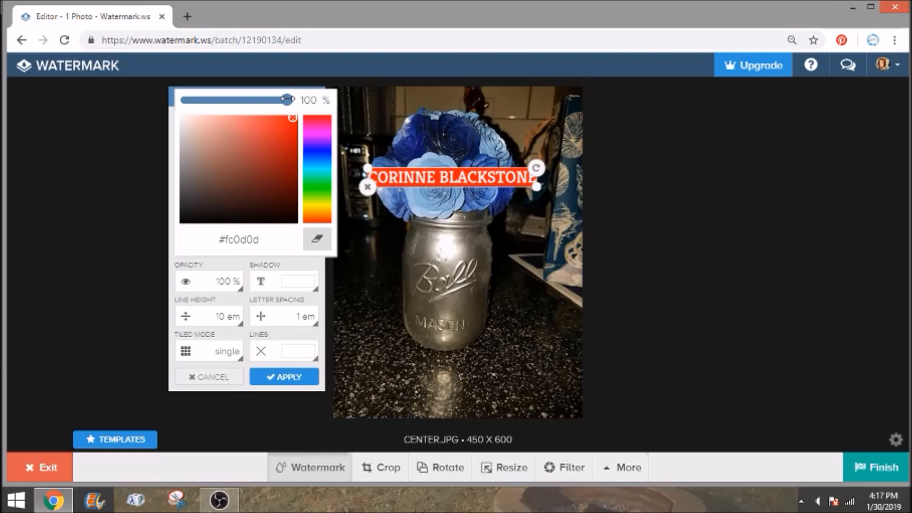
{"action": "left_click", "coordinate": [136, 146]}
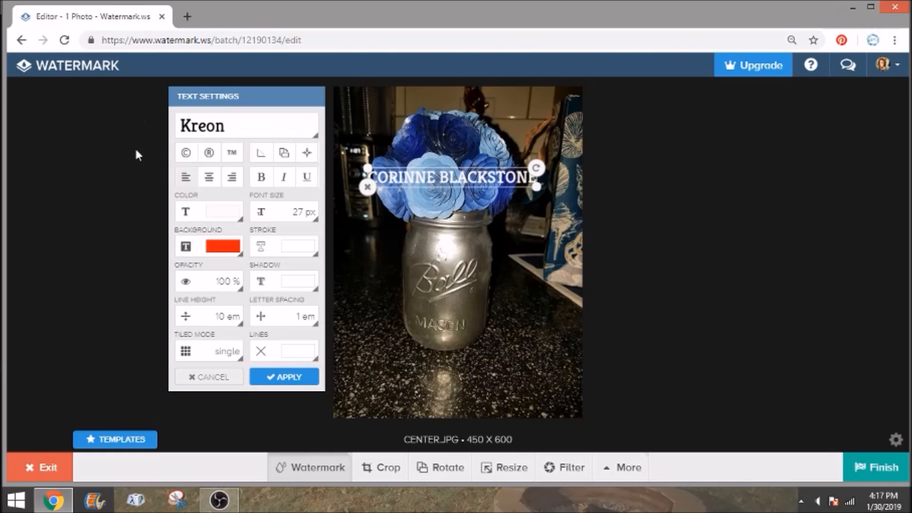
Add a red outline and yellow-green shadow, then scale the text across the photo's width
{"action": "left_click", "coordinate": [266, 248]}
{"action": "mouse_move", "coordinate": [292, 150]}
{"action": "left_mouse_down"}
{"action": "mouse_move", "coordinate": [293, 129]}
{"action": "mouse_move", "coordinate": [313, 114]}
{"action": "mouse_move", "coordinate": [359, 120]}
{"action": "left_mouse_up"}
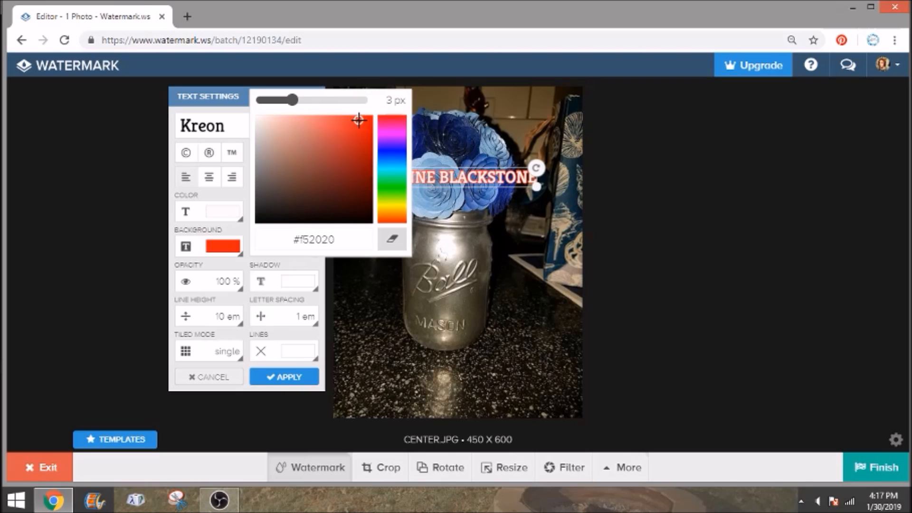
{"action": "left_click", "coordinate": [243, 281]}
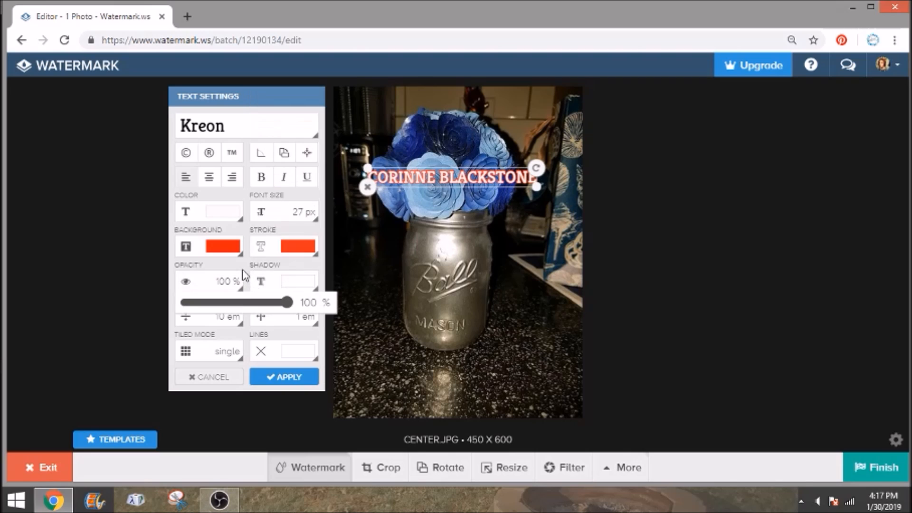
{"action": "left_click", "coordinate": [282, 284]}
{"action": "mouse_move", "coordinate": [312, 192]}
{"action": "left_mouse_down"}
{"action": "mouse_move", "coordinate": [332, 158]}
{"action": "mouse_move", "coordinate": [271, 163]}
{"action": "mouse_move", "coordinate": [251, 219]}
{"action": "mouse_move", "coordinate": [342, 232]}
{"action": "mouse_move", "coordinate": [367, 155]}
{"action": "mouse_move", "coordinate": [378, 148]}
{"action": "mouse_move", "coordinate": [397, 168]}
{"action": "mouse_move", "coordinate": [399, 250]}
{"action": "mouse_move", "coordinate": [398, 236]}
{"action": "left_mouse_up"}
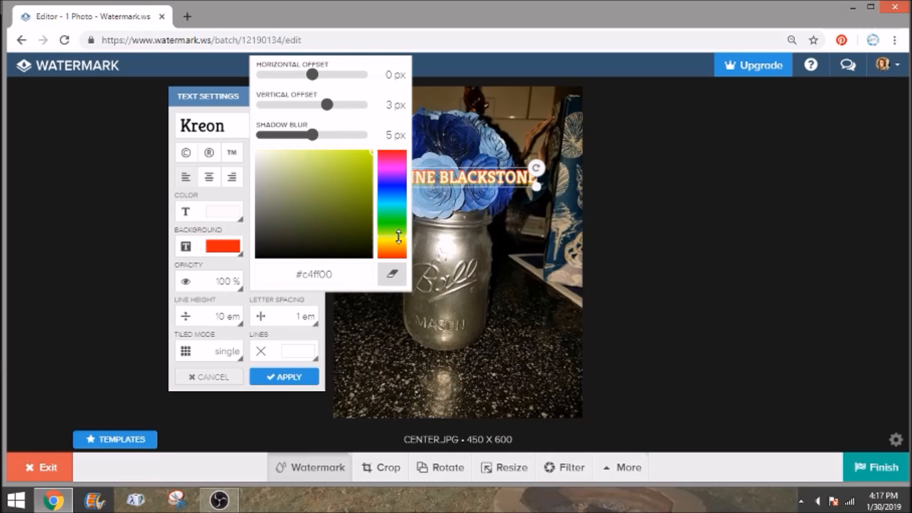
{"action": "left_click", "coordinate": [237, 242]}
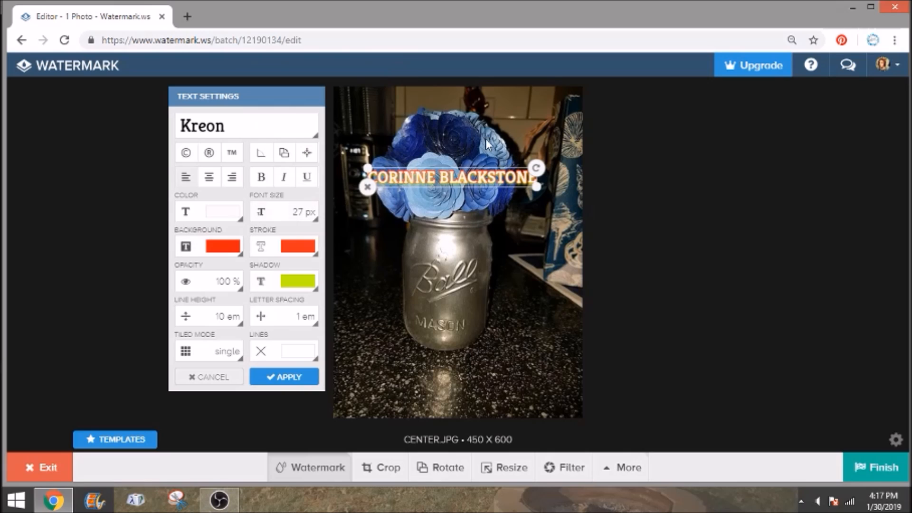
{"action": "left_click_drag", "start_coordinate": [535, 182], "coordinate": [507, 186]}
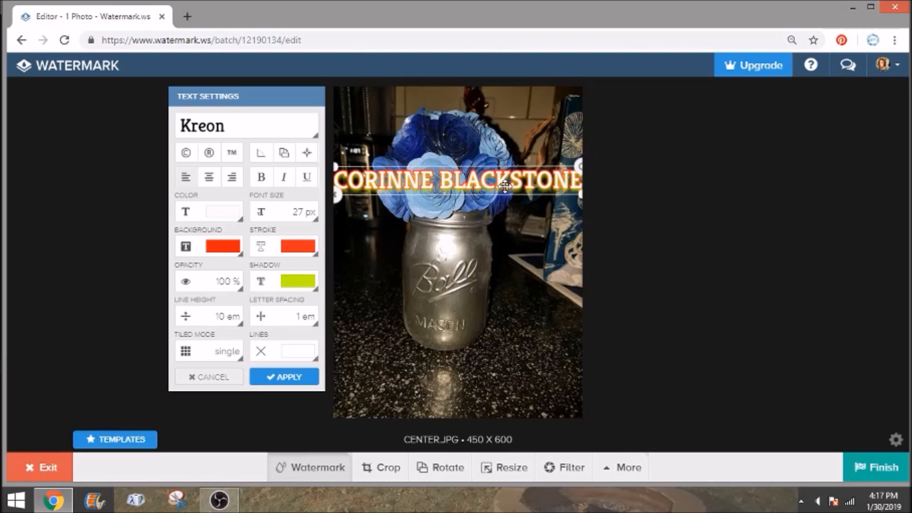
Set the watermark's letter spacing to 0 em
{"action": "left_click", "coordinate": [236, 321]}
{"action": "left_click", "coordinate": [237, 321]}
{"action": "left_click", "coordinate": [311, 327]}
{"action": "left_click_drag", "start_coordinate": [261, 337], "coordinate": [243, 344]}
{"action": "left_click", "coordinate": [267, 304]}
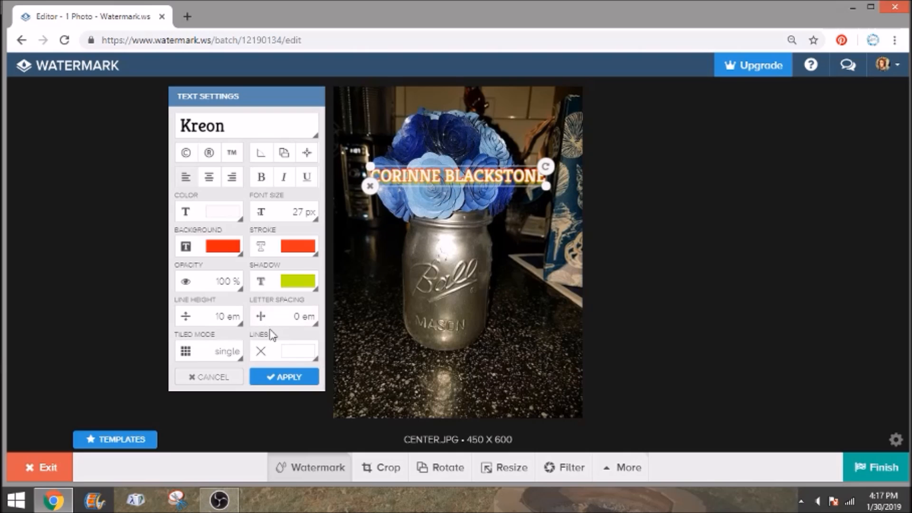
Add thin diagonal lines across the photo in a near-white colour
{"action": "left_click", "coordinate": [286, 354]}
{"action": "left_click", "coordinate": [261, 299]}
{"action": "mouse_move", "coordinate": [261, 299]}
{"action": "left_mouse_down"}
{"action": "mouse_move", "coordinate": [288, 223]}
{"action": "mouse_move", "coordinate": [340, 272]}
{"action": "mouse_move", "coordinate": [309, 264]}
{"action": "mouse_move", "coordinate": [258, 222]}
{"action": "left_mouse_up"}
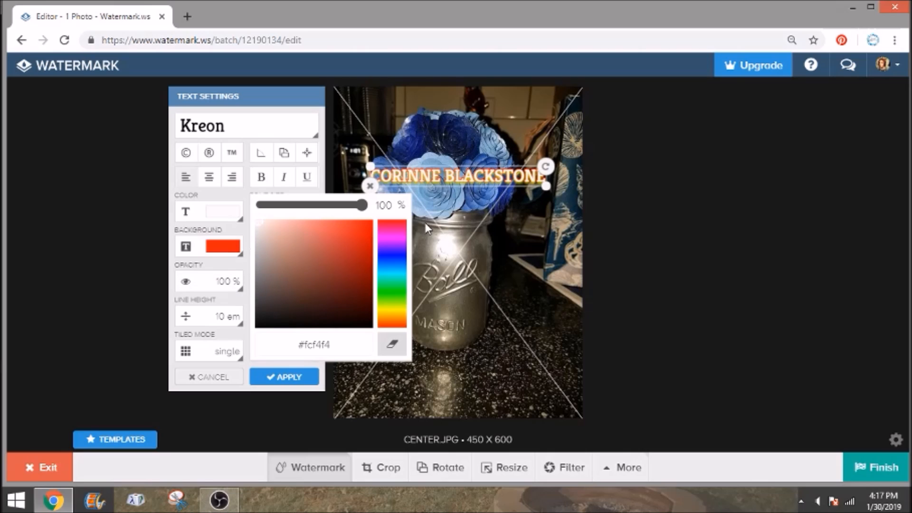
{"action": "left_click", "coordinate": [460, 235]}
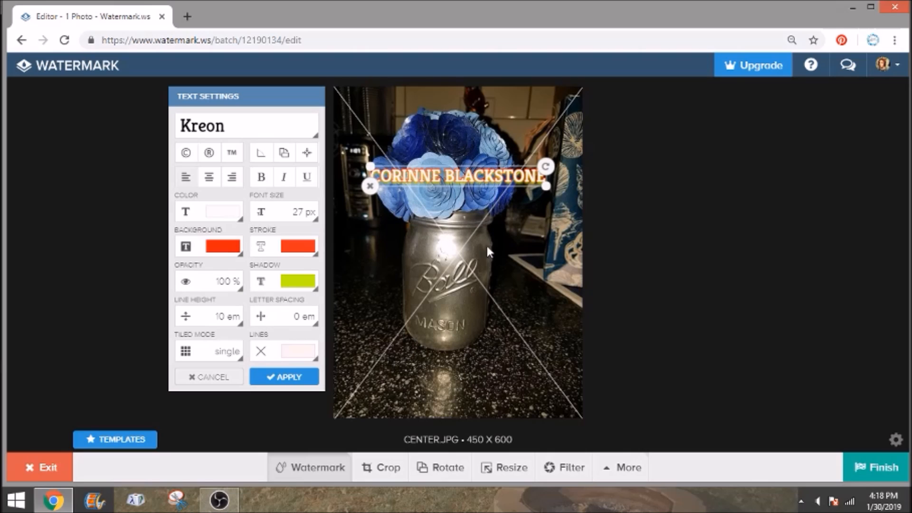
{"action": "left_click", "coordinate": [234, 357]}
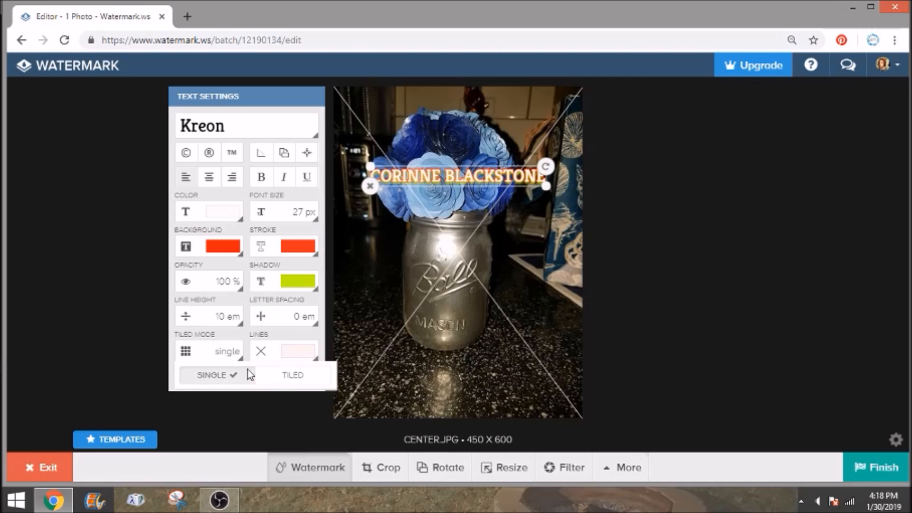
Tile the watermark across the whole photo and lower its opacity to 15%
{"action": "left_click", "coordinate": [287, 376]}
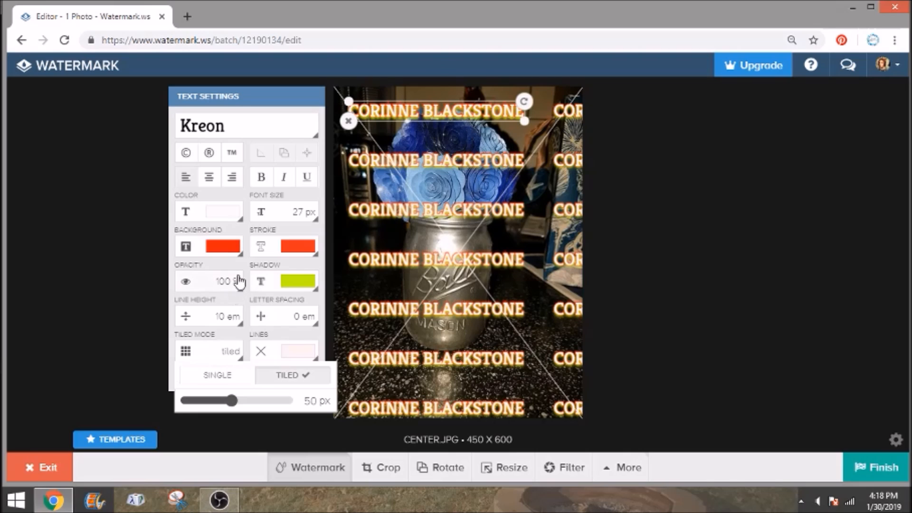
{"action": "left_click", "coordinate": [241, 293]}
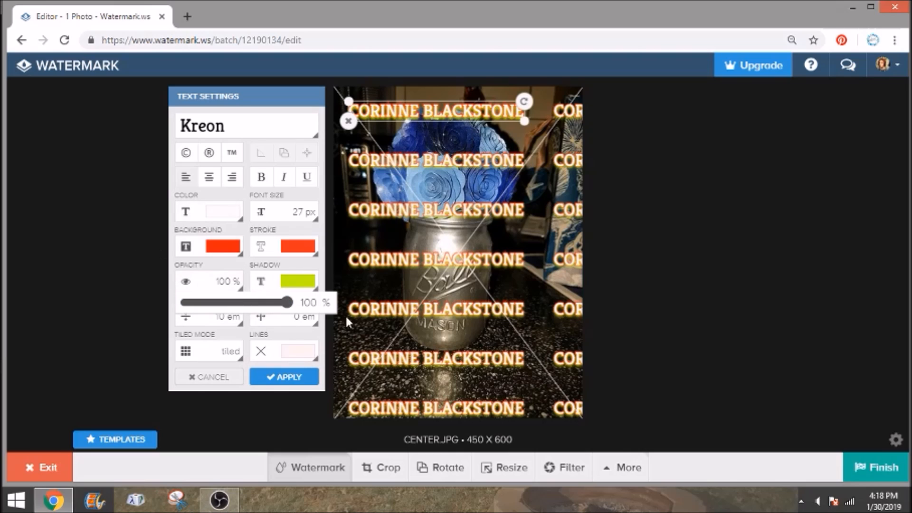
{"action": "left_click_drag", "start_coordinate": [287, 303], "coordinate": [205, 318]}
{"action": "left_click", "coordinate": [475, 277]}
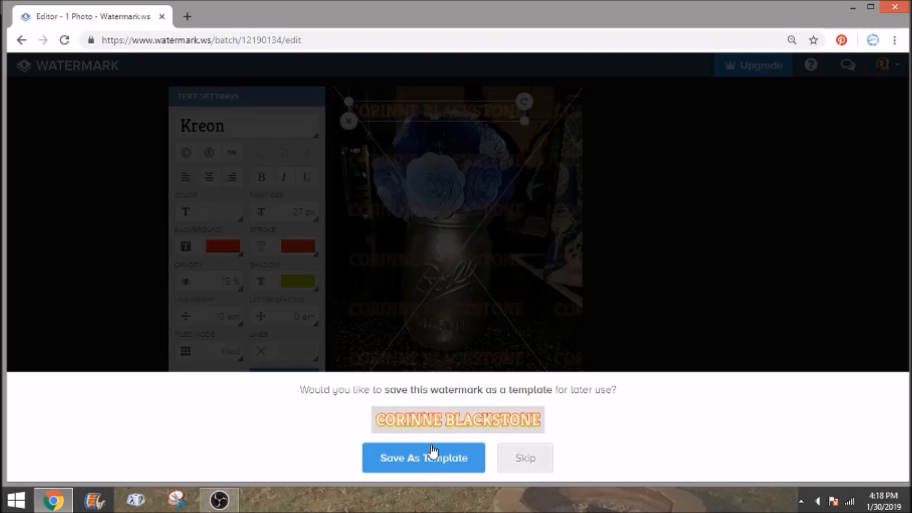
Skip template saving and download the watermarked photo as center.jpg
{"action": "left_click", "coordinate": [526, 457]}
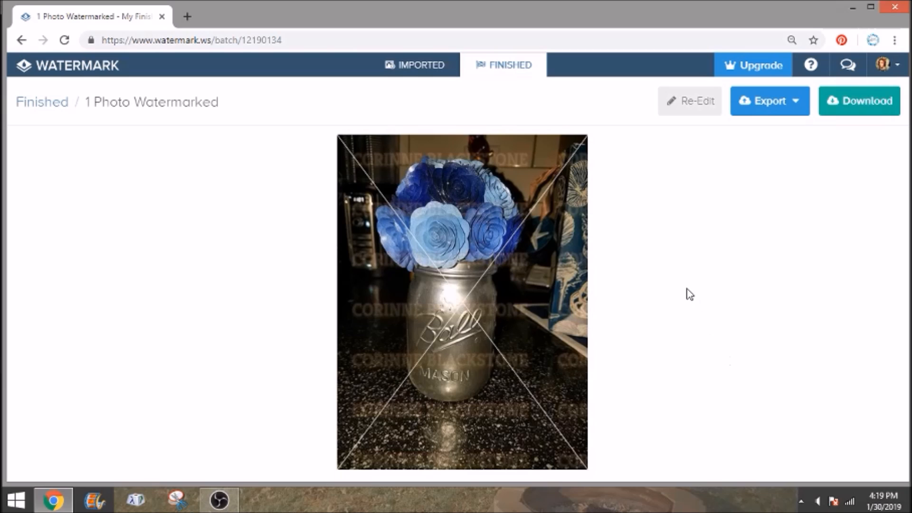
{"action": "left_click", "coordinate": [481, 305]}
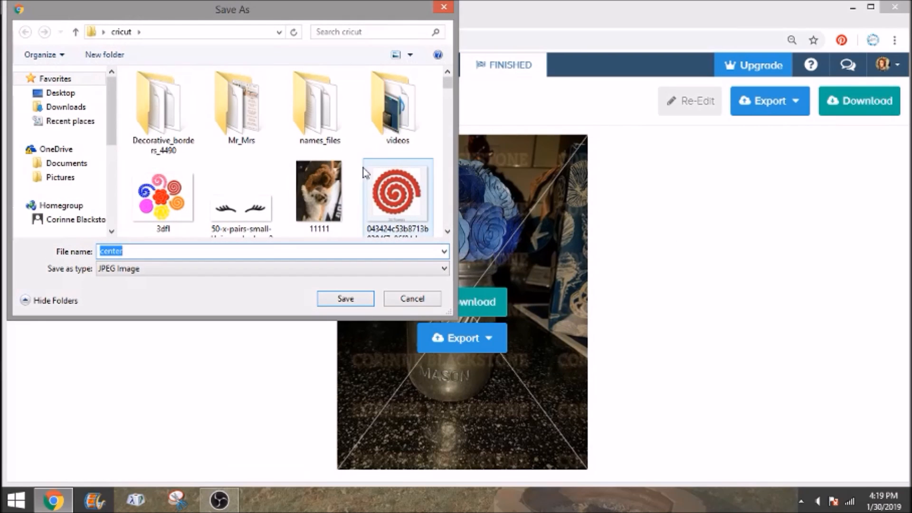
{"action": "left_click", "coordinate": [346, 300]}
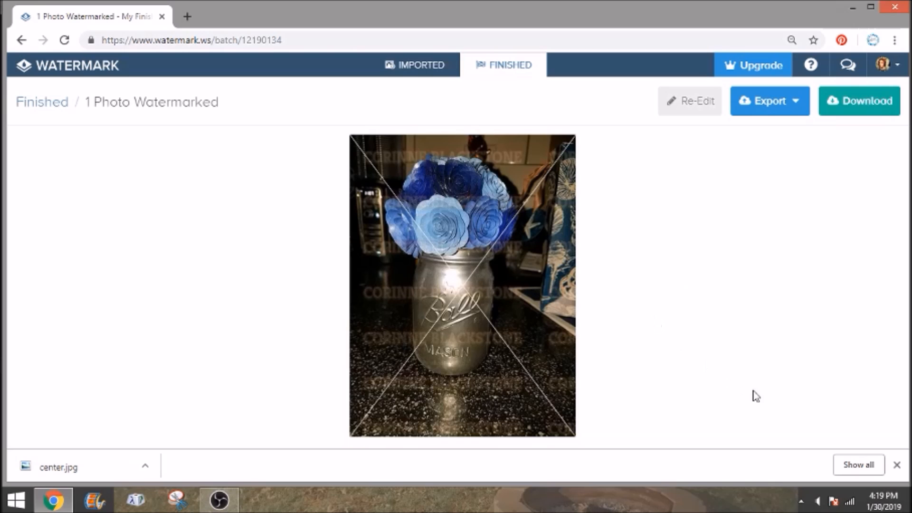
{"action": "left_click", "coordinate": [898, 466]}
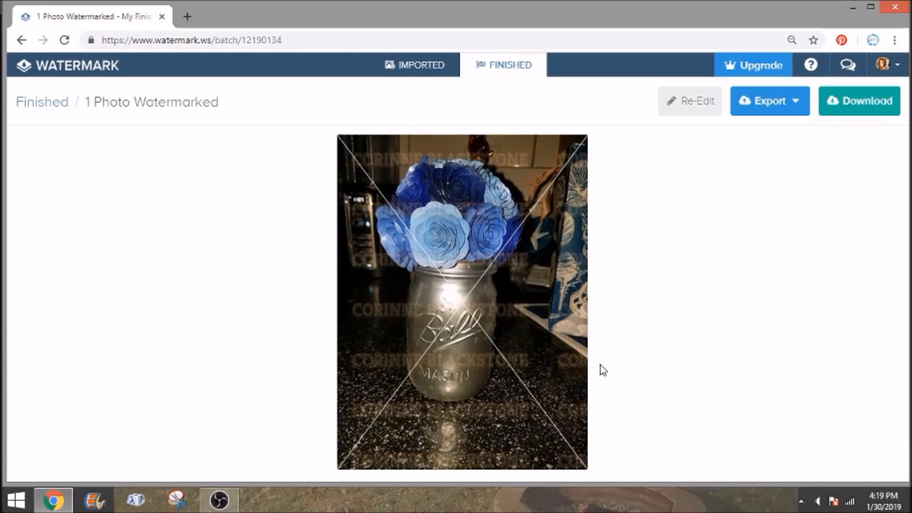